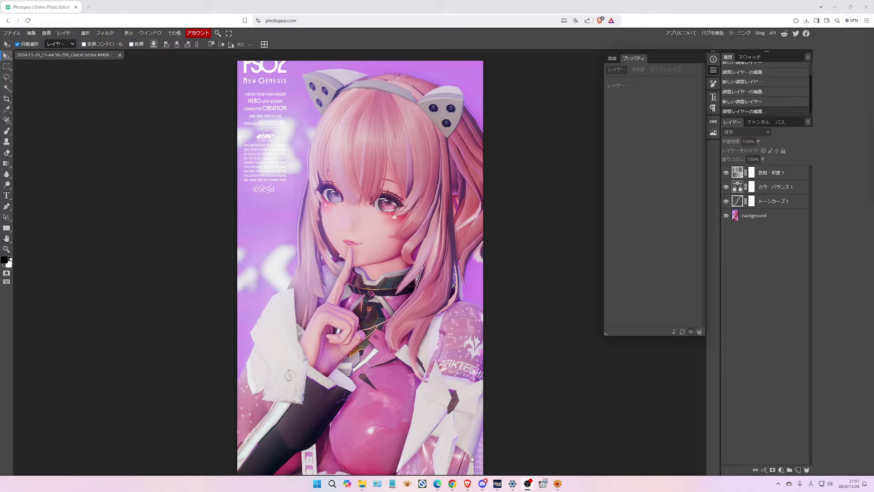
- Switch from Photopea back to the PSO2 New Genesis game window via its taskbar preview
{"action": "left_click", "coordinate": [498, 484]}
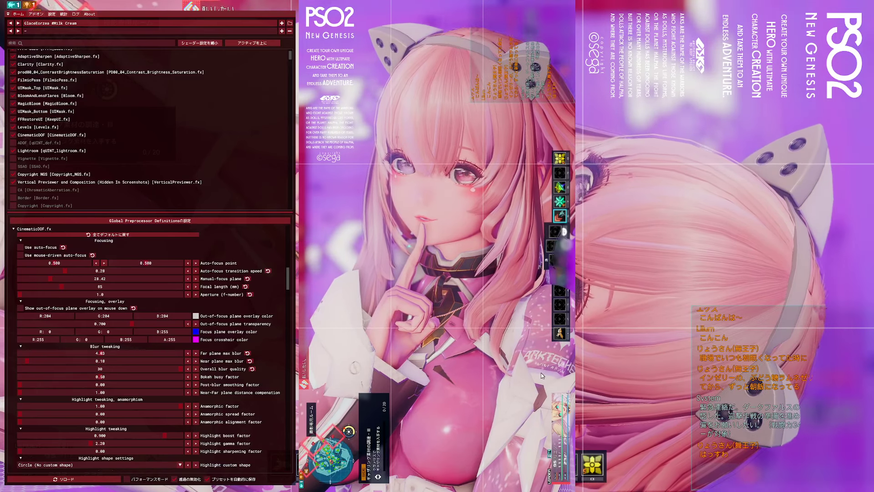
{"action": "key", "text": "Home"}
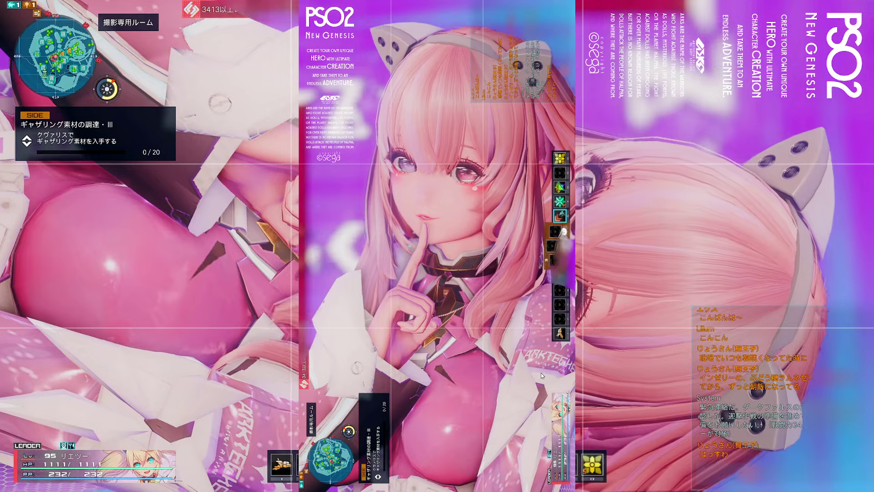
{"action": "key", "text": "End"}
{"action": "key", "text": "Home"}
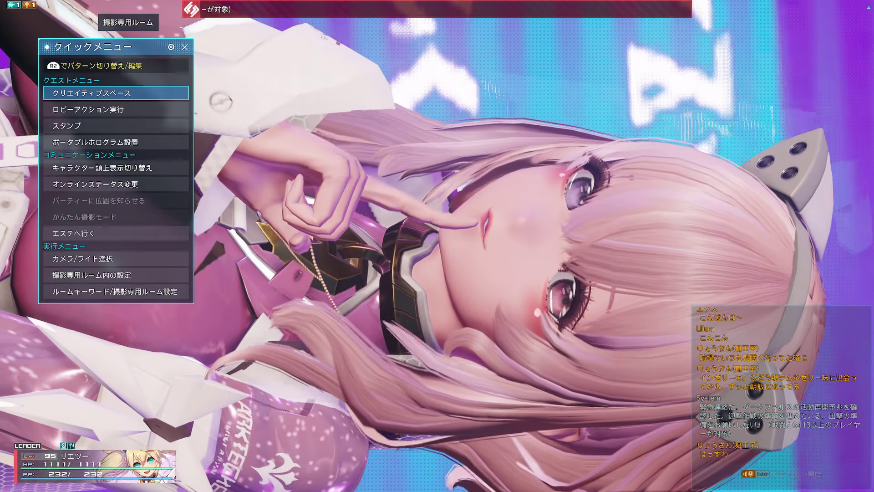
{"action": "key", "text": "Escape"}
{"action": "key", "text": "Escape"}
{"action": "key", "text": "Down"}
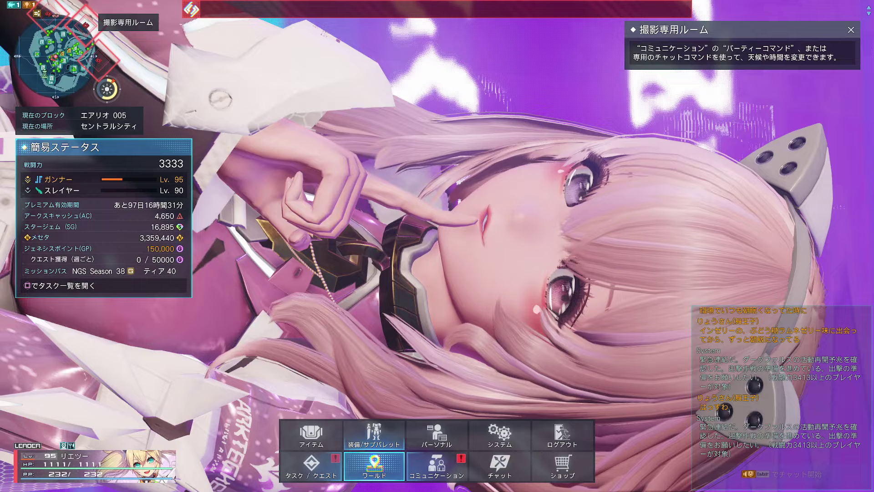
{"action": "key", "text": "Home"}
{"action": "key", "text": "Up"}
{"action": "key", "text": "Up"}
{"action": "key", "text": "Up"}
{"action": "key", "text": "Return"}
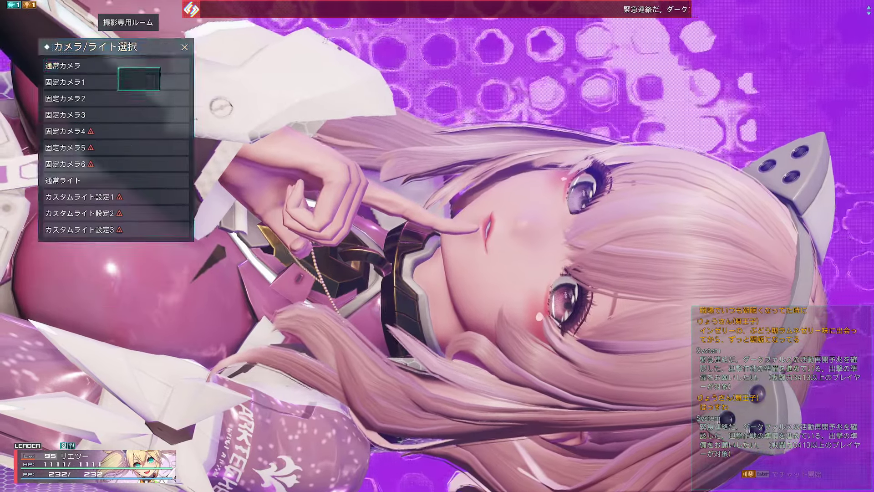
{"action": "key", "text": "Return"}
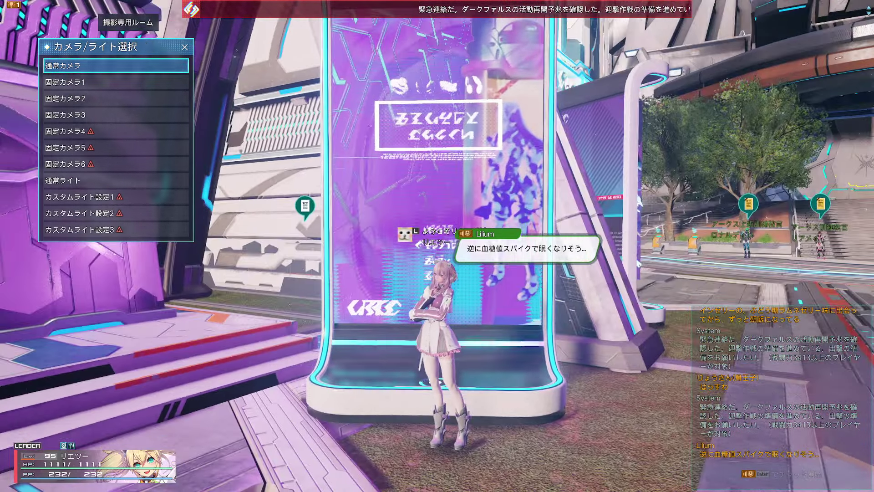
{"action": "key", "text": "Down"}
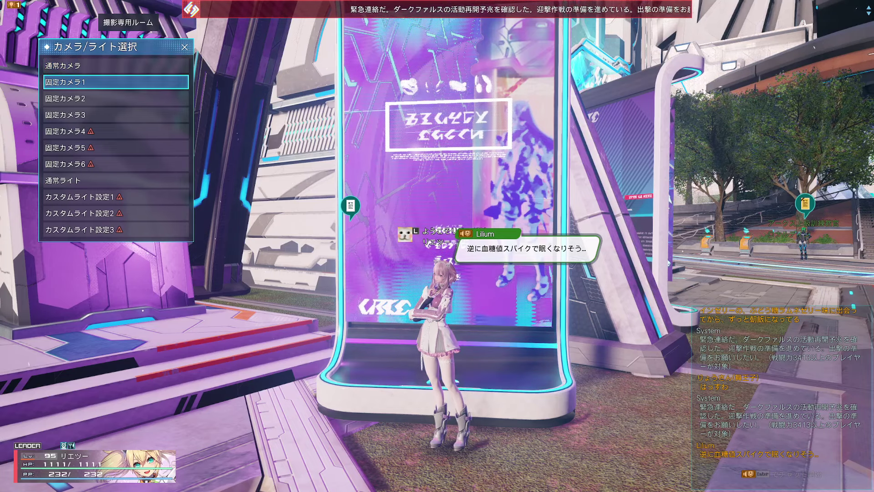
{"action": "key", "text": "Return"}
{"action": "key", "text": "Escape"}
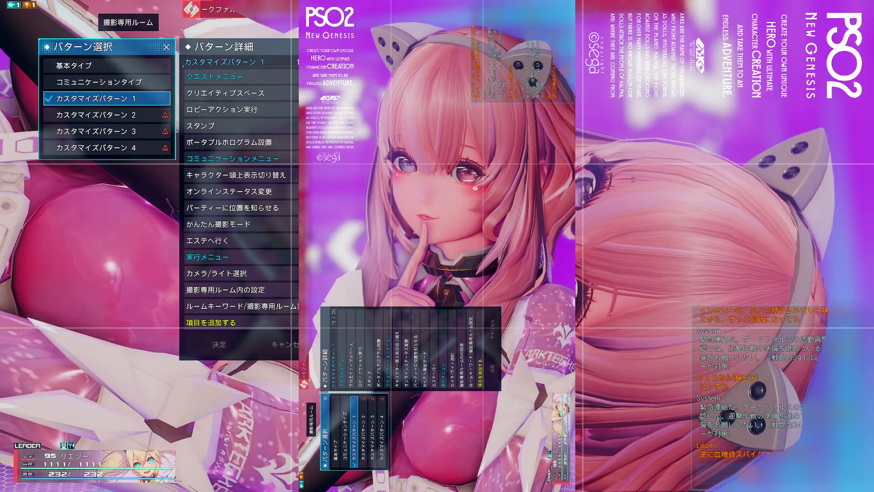
{"action": "key", "text": "Escape"}
{"action": "key", "text": "Escape"}
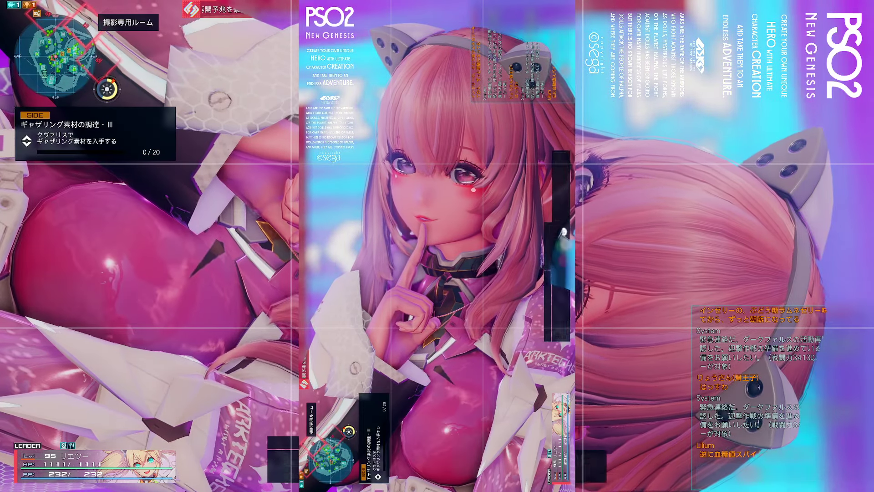
{"action": "key", "text": "Home"}
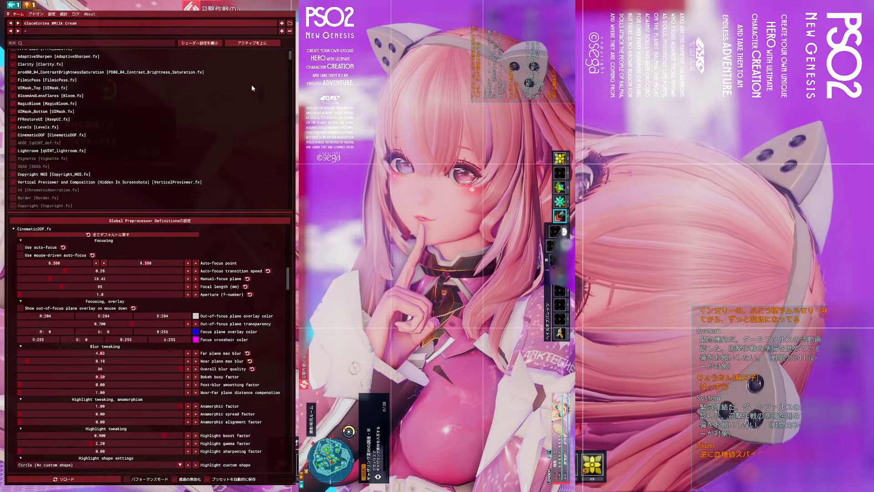
- Load the Off.ini ReShade preset and enable only the Vertical Previewer effect
{"action": "left_click", "coordinate": [113, 23]}
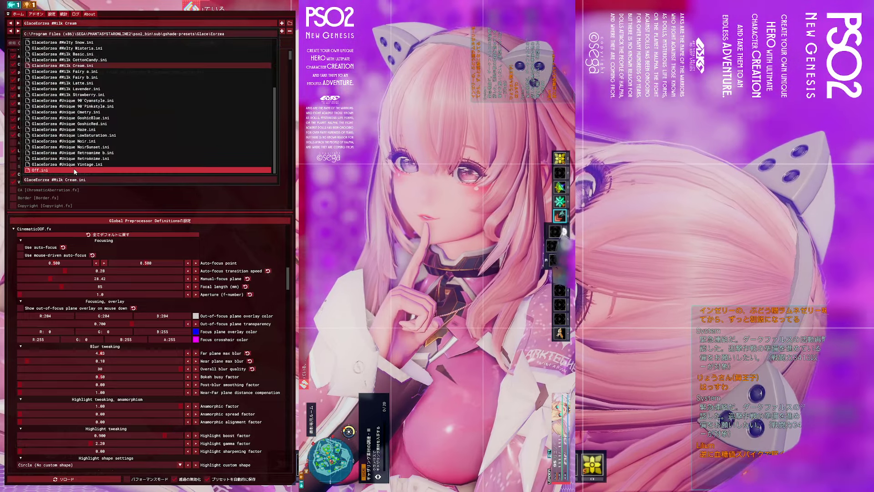
{"action": "left_click", "coordinate": [72, 170]}
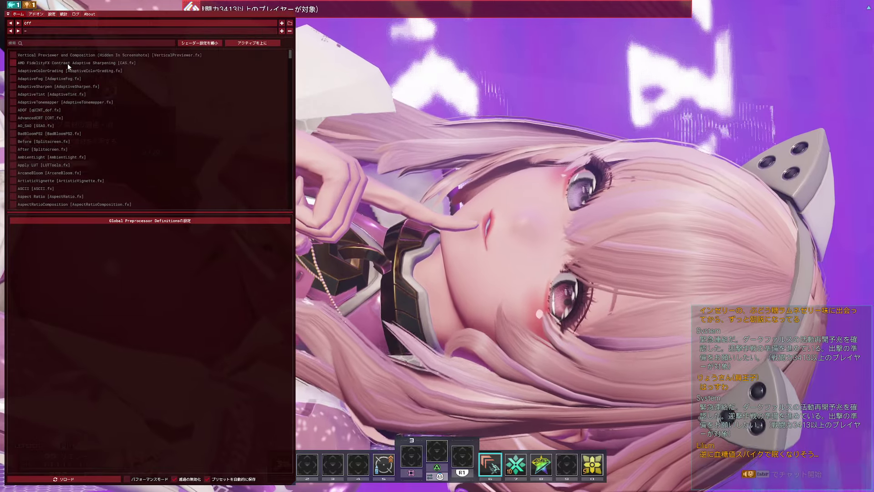
{"action": "left_click", "coordinate": [75, 25]}
{"action": "left_click", "coordinate": [75, 25]}
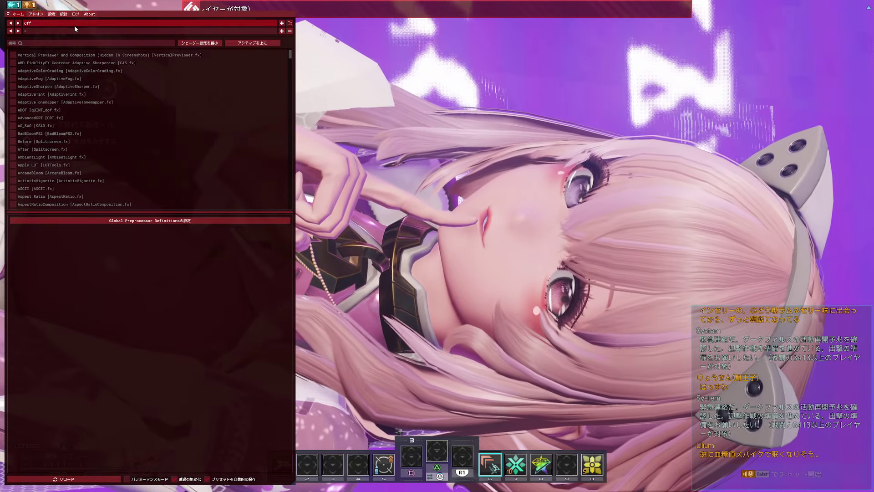
{"action": "left_click", "coordinate": [58, 56]}
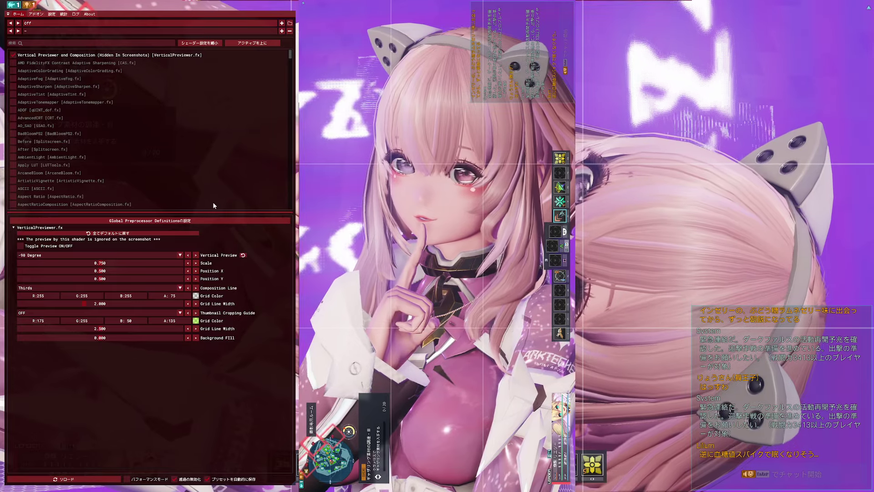
- Hide ReShade and switch the photo room view to Fixed Camera 1
{"action": "key", "text": "Home"}
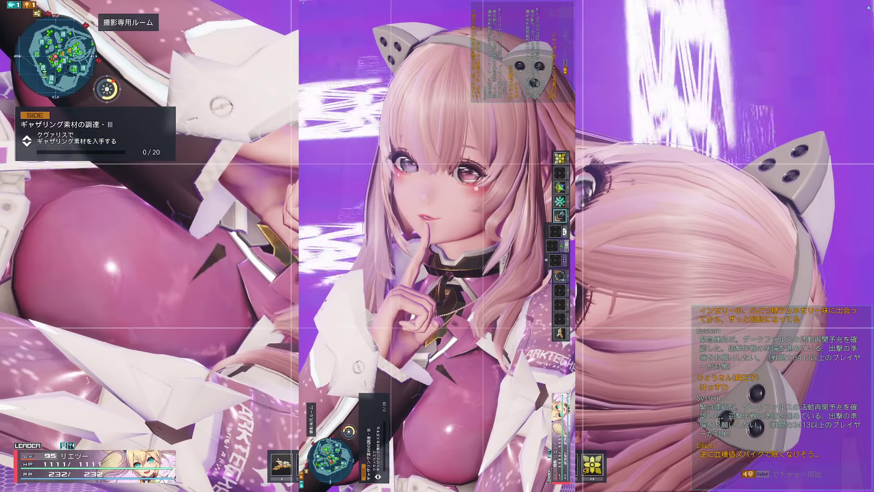
{"action": "key", "text": "q"}
{"action": "key", "text": "Up"}
{"action": "key", "text": "Up"}
{"action": "key", "text": "Up"}
{"action": "key", "text": "Return"}
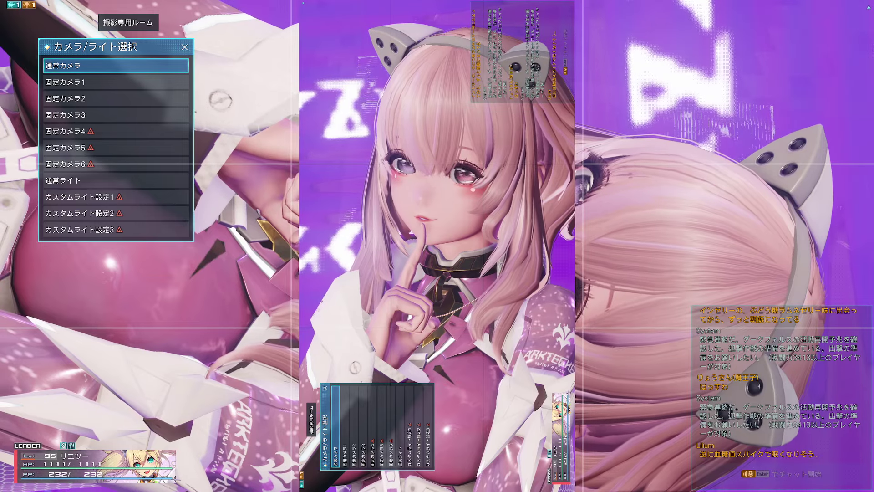
{"action": "key", "text": "Down"}
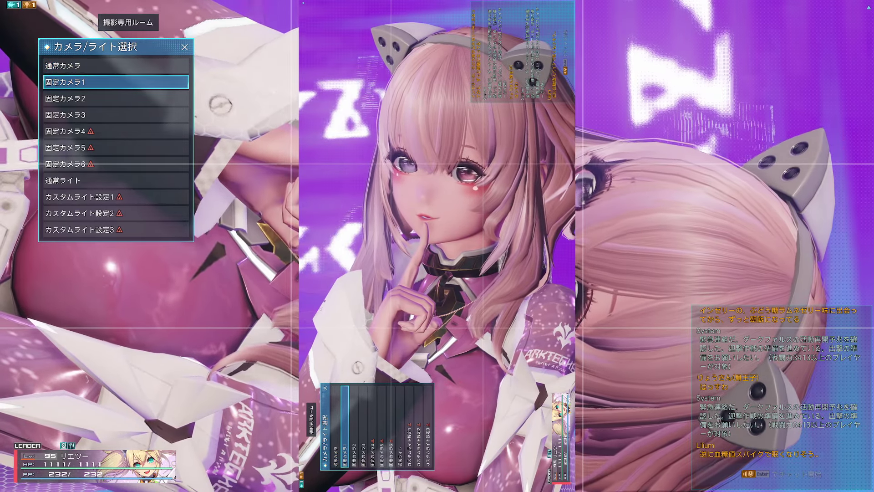
{"action": "key", "text": "Escape"}
- Bring up the photo room settings, showing clear weather and the 07:30 time slider
{"action": "key", "text": "Down"}
{"action": "key", "text": "Return"}
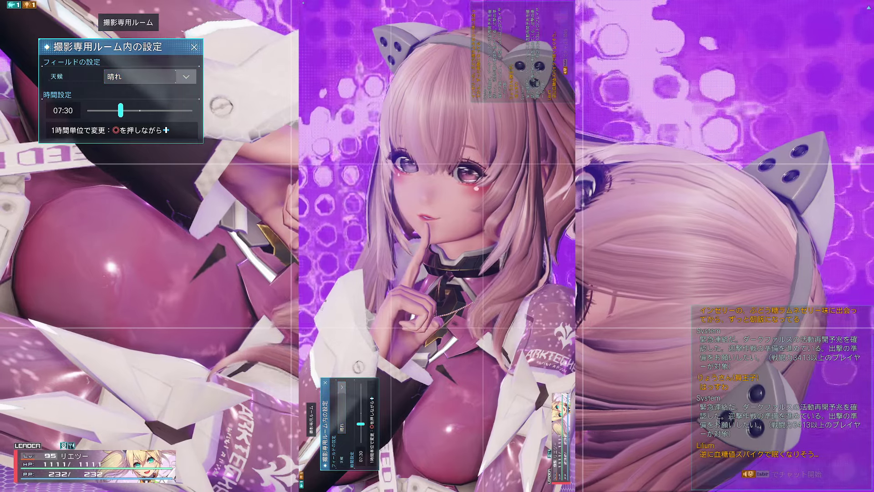
{"action": "key", "text": "Down"}
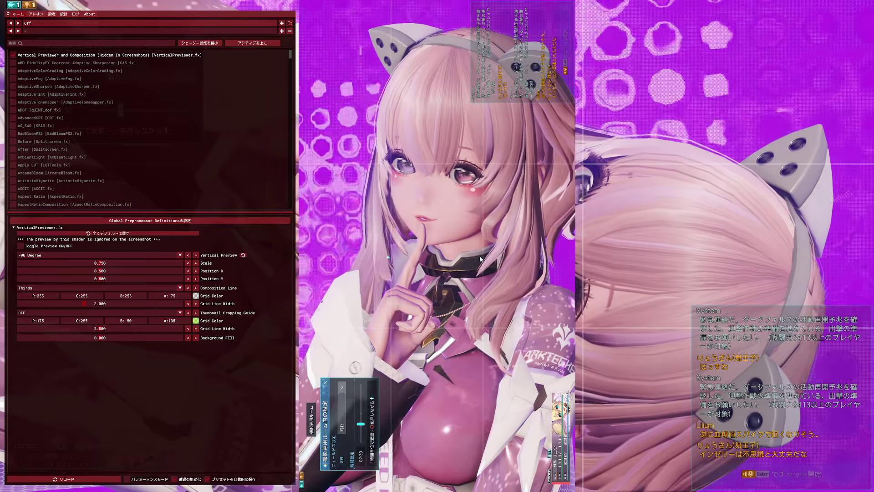
- In Custom Light Setting 1, switch lights 1 and 2 off
{"action": "key", "text": "Home"}
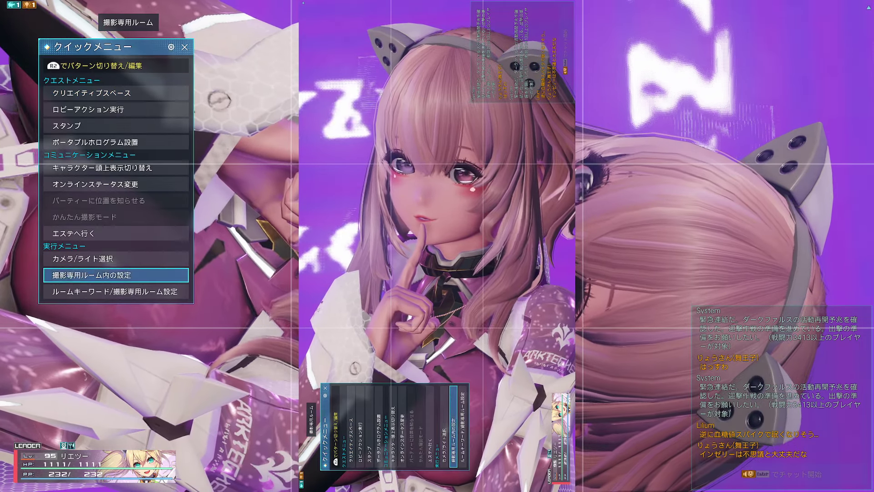
{"action": "key", "text": "Up"}
{"action": "key", "text": "Up"}
{"action": "key", "text": "Up"}
{"action": "key", "text": "Return"}
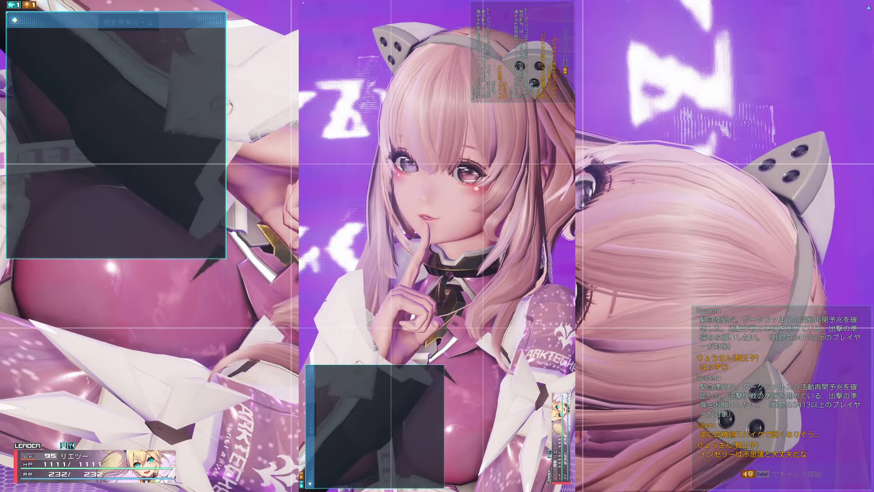
{"action": "key", "text": "Down"}
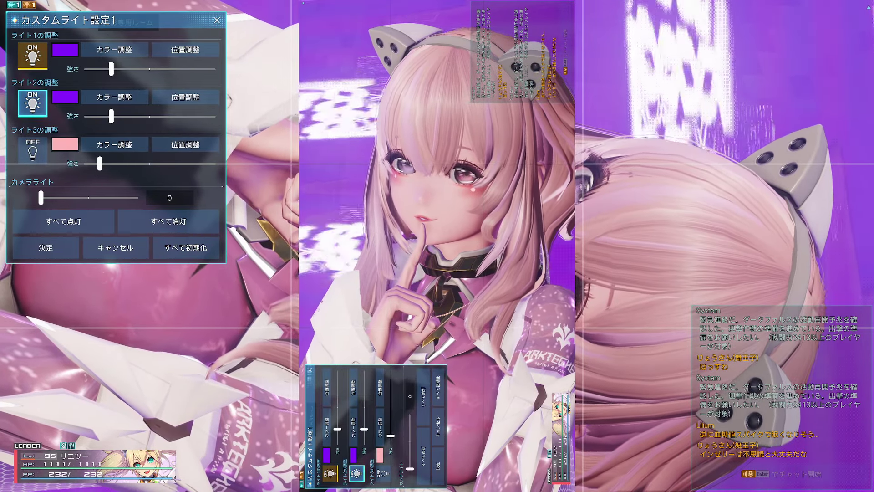
{"action": "key", "text": "Down"}
{"action": "key", "text": "Return"}
{"action": "key", "text": "Up"}
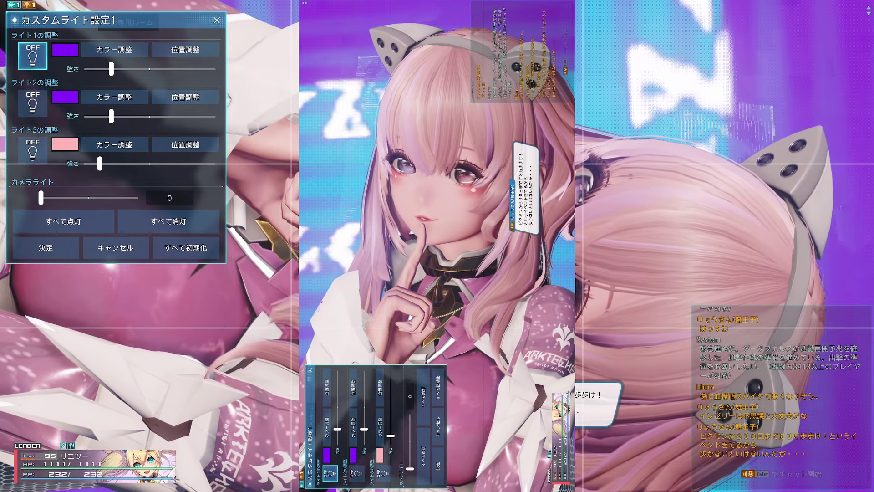
- Try position adjust mode for the first and second lights, then back out to the camera/light list
{"action": "key", "text": "Left"}
{"action": "key", "text": "Return"}
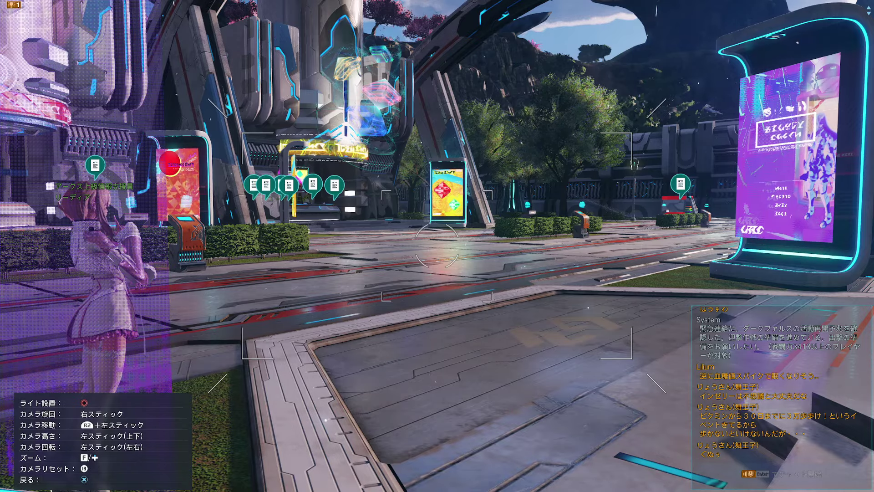
{"action": "key", "text": "Escape"}
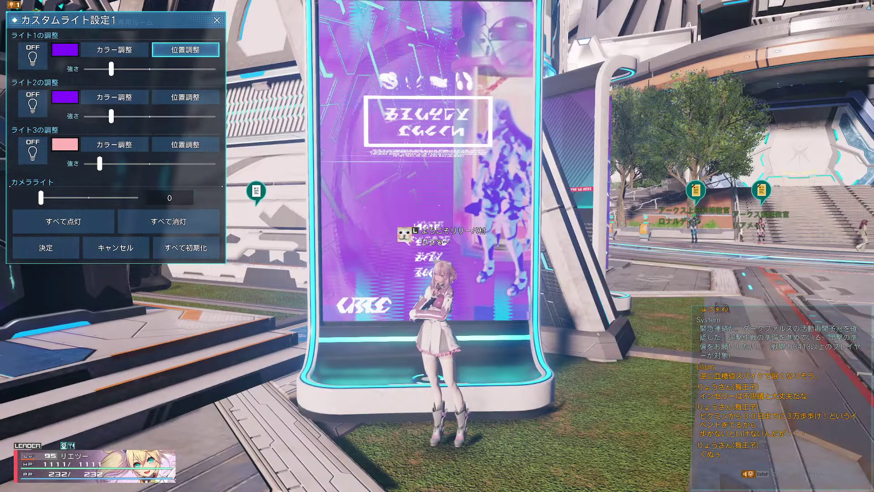
{"action": "key", "text": "Return"}
{"action": "key", "text": "Escape"}
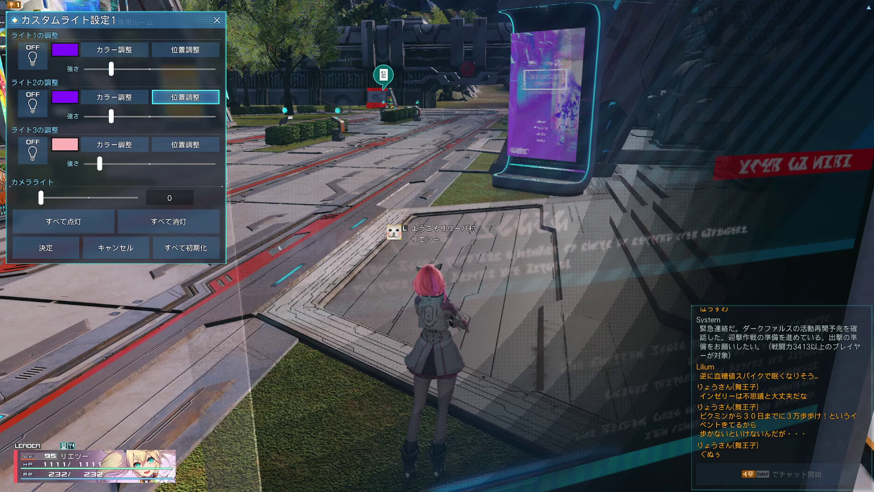
{"action": "key", "text": "Return"}
{"action": "key", "text": "Escape"}
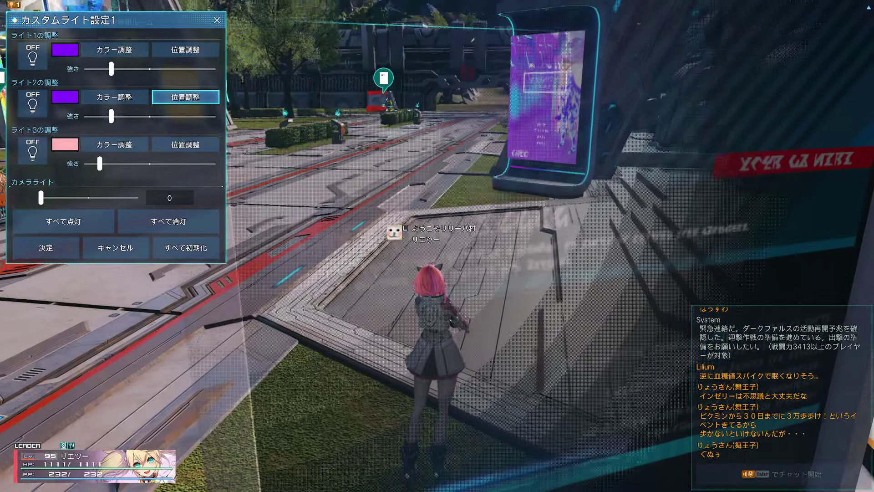
{"action": "key", "text": "Escape"}
{"action": "key", "text": "Down"}
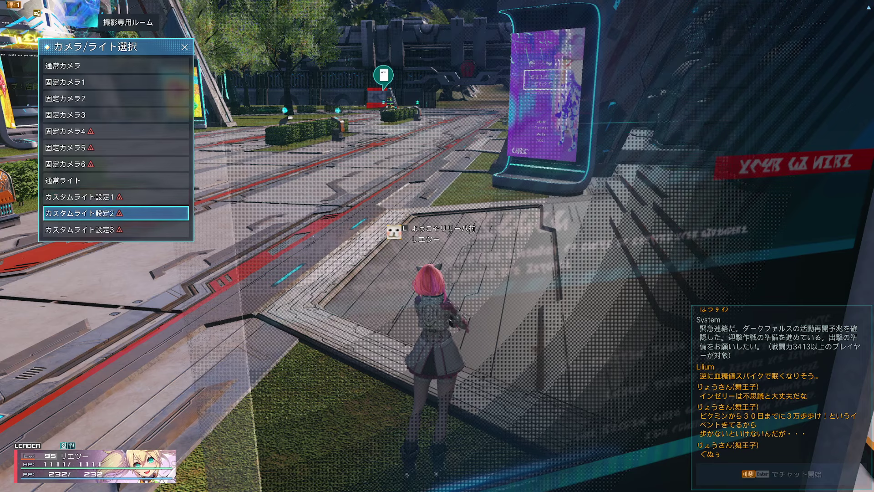
- Frame the character with Fixed Camera 1 and show the composition grid preview
{"action": "key", "text": "Down"}
{"action": "key", "text": "Down"}
{"action": "key", "text": "Down"}
{"action": "key", "text": "Return"}
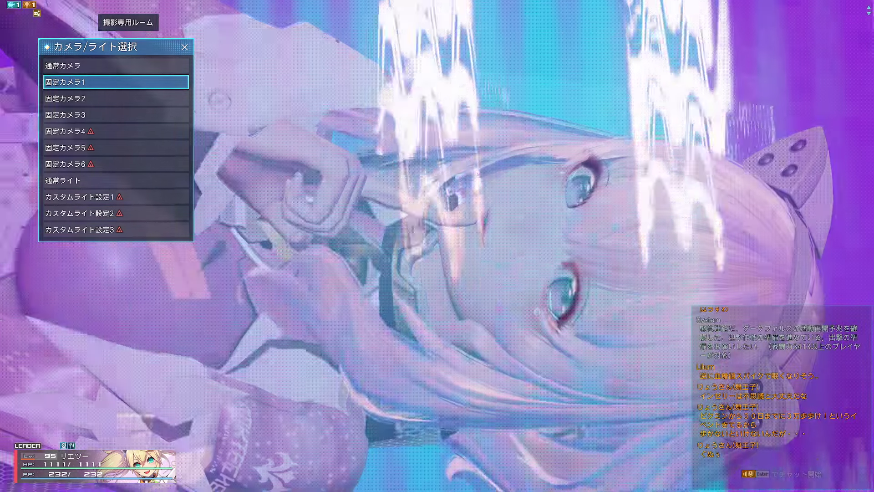
{"action": "key", "text": "End"}
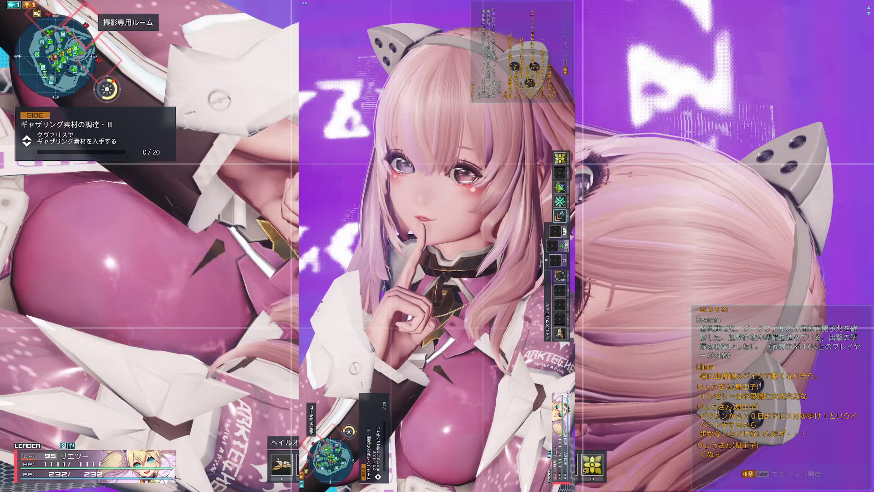
- Reopen Custom Light Setting 1 and switch lights 1 and 2 on
{"action": "key", "text": "Home"}
{"action": "key", "text": "Up"}
{"action": "key", "text": "Up"}
{"action": "key", "text": "Up"}
{"action": "key", "text": "Return"}
{"action": "key", "text": "Up"}
{"action": "key", "text": "Up"}
{"action": "key", "text": "Up"}
{"action": "key", "text": "Return"}
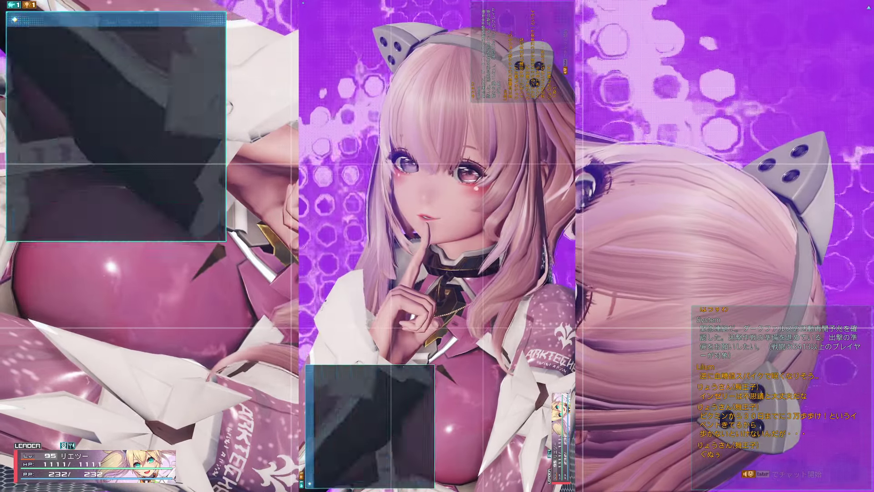
{"action": "key", "text": "Down"}
{"action": "key", "text": "Up"}
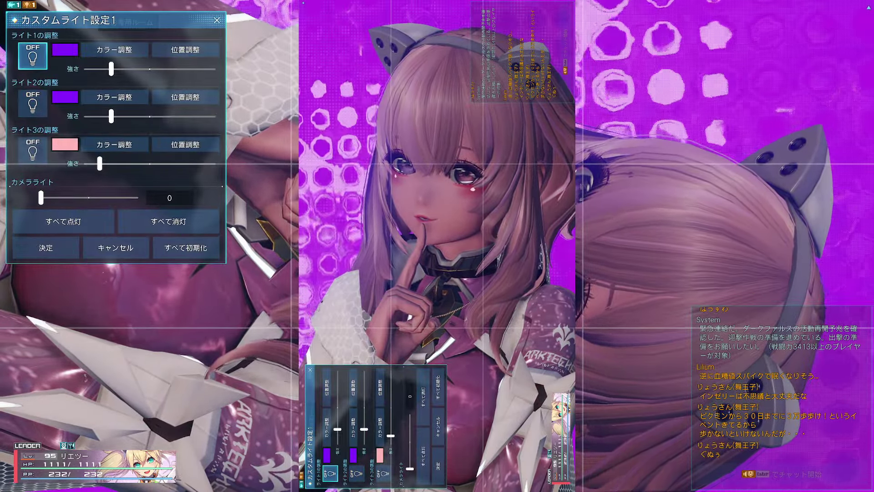
{"action": "key", "text": "Return"}
{"action": "key", "text": "Down"}
{"action": "key", "text": "Return"}
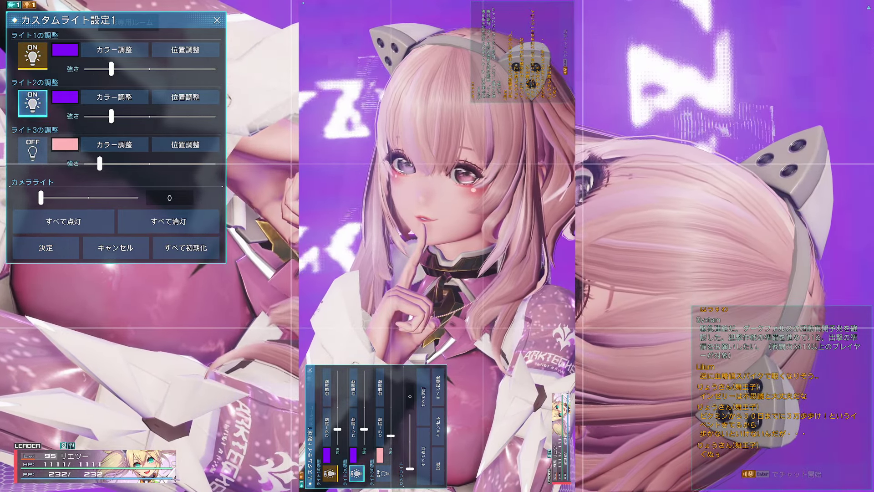
{"action": "key", "text": "Home"}
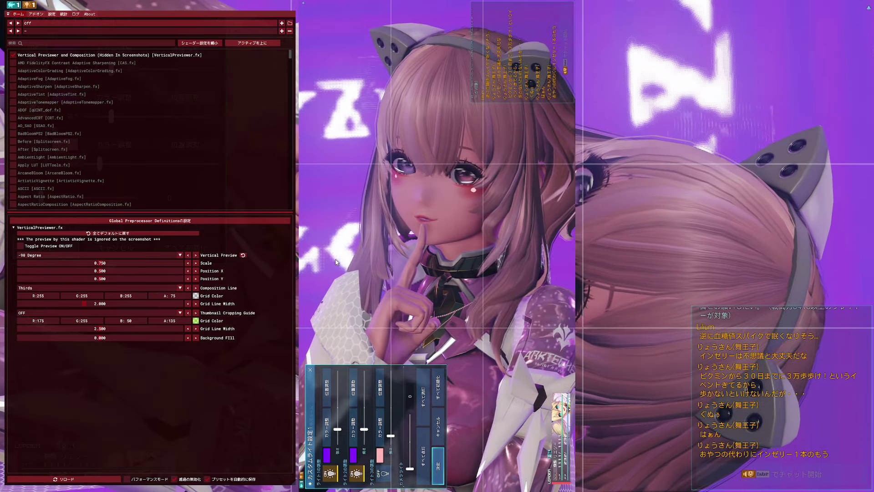
- Close the light selection menu, keeping the custom lighting on the close-up
{"action": "key", "text": "Return"}
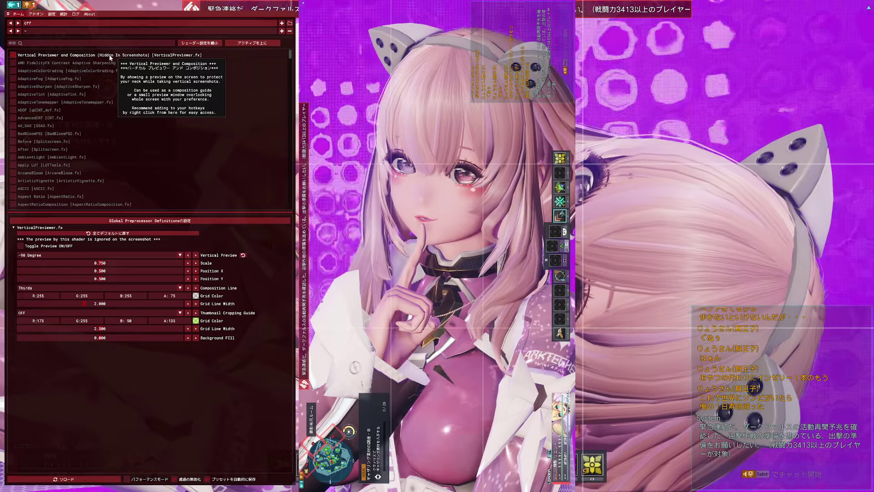
- Turn off VerticalPreviewer and load the GlaceEorzea #Milk Cream.ini ReShade preset
{"action": "left_click", "coordinate": [109, 55]}
{"action": "left_click", "coordinate": [143, 21]}
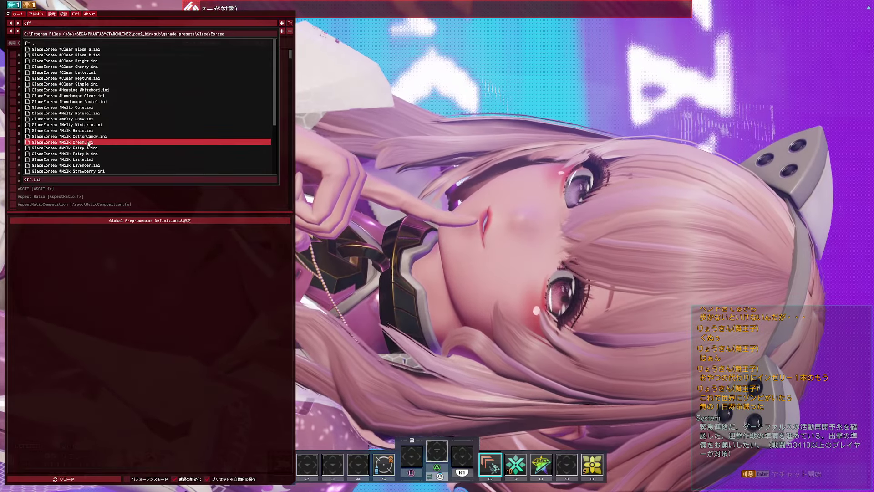
{"action": "left_click", "coordinate": [92, 142]}
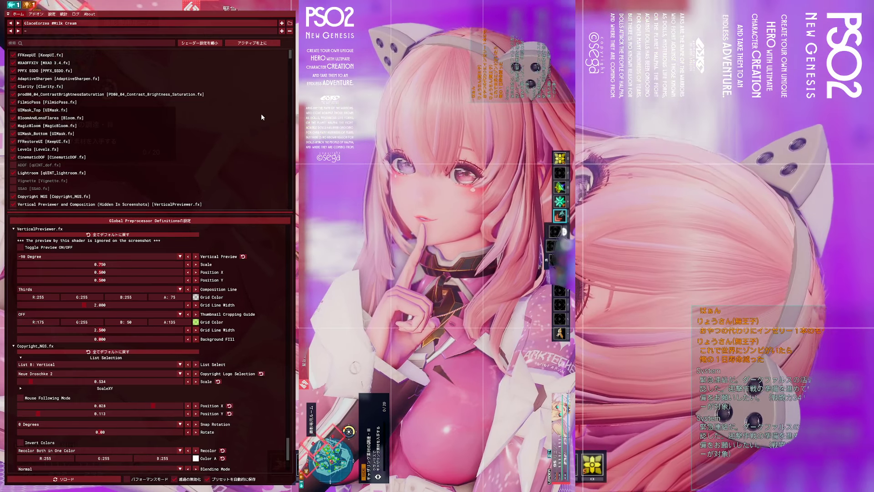
- Scroll the effect list and show the CinematicDOF settings (85 mm focal length, f/1.0)
{"action": "scroll", "coordinate": [127, 291], "scroll_direction": "down", "scroll_amount": 3}
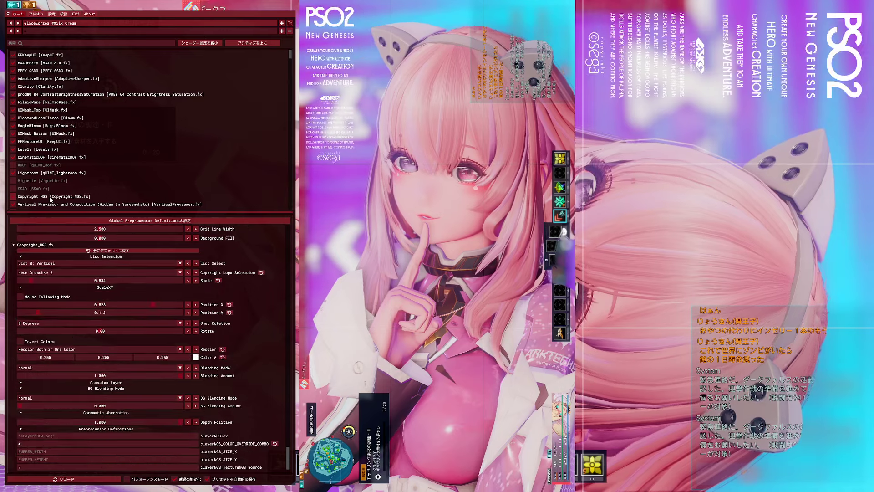
{"action": "scroll", "coordinate": [127, 291], "scroll_direction": "down", "scroll_amount": 3}
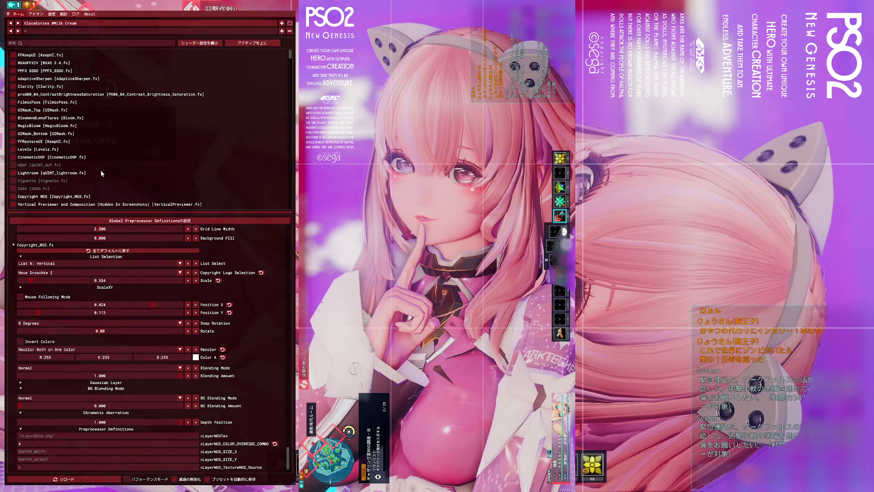
{"action": "left_click", "coordinate": [69, 157]}
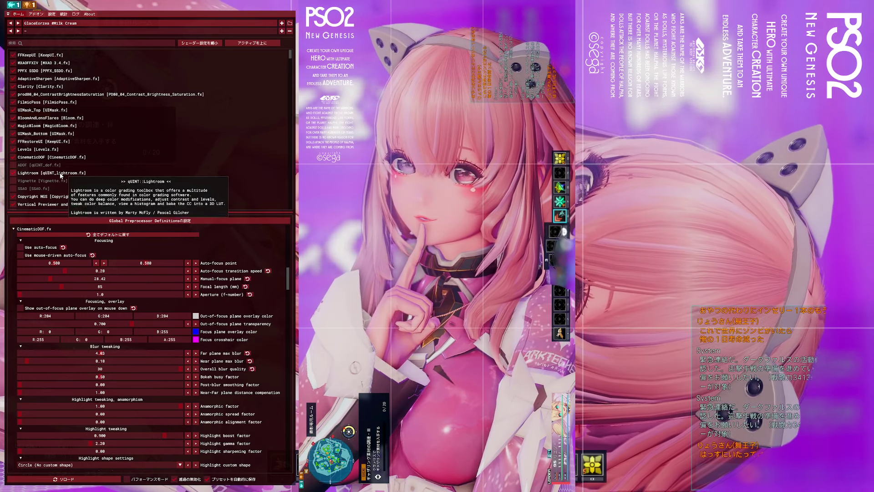
- Compare Lightroom and Levels by toggling each off and on, keep both enabled, then close ReShade
{"action": "left_click", "coordinate": [54, 172]}
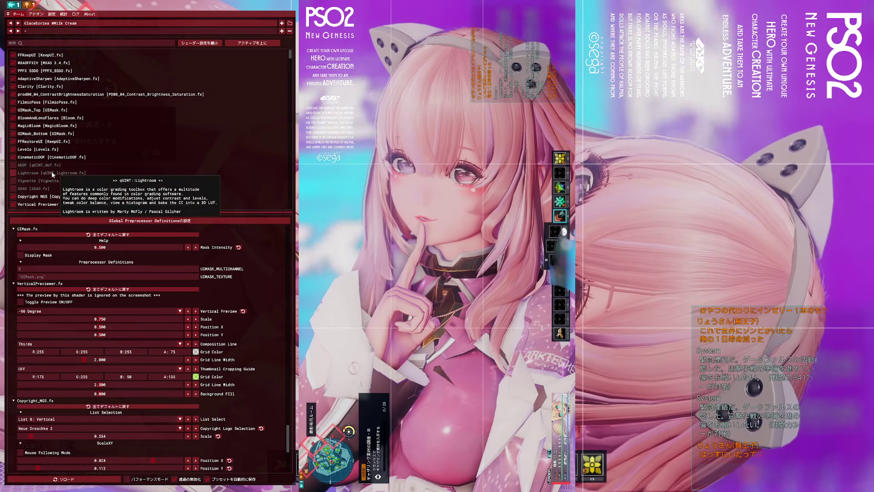
{"action": "left_click", "coordinate": [51, 172]}
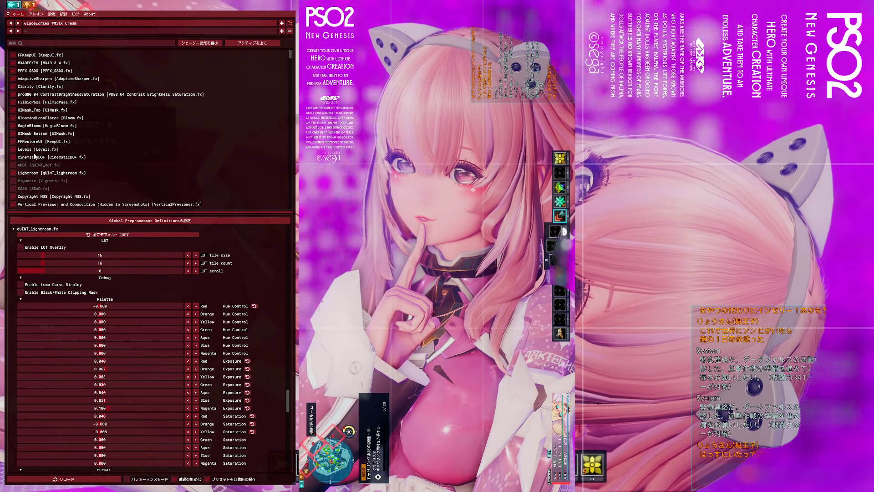
{"action": "left_click", "coordinate": [42, 151]}
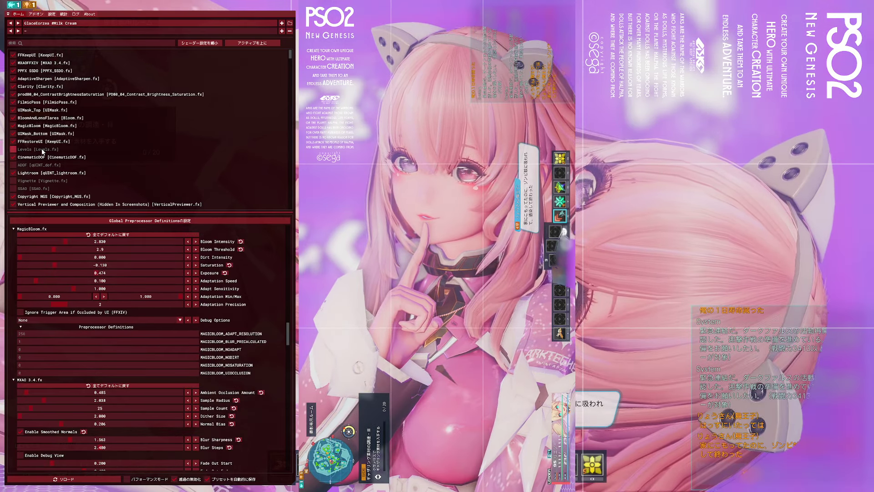
{"action": "left_click", "coordinate": [42, 151]}
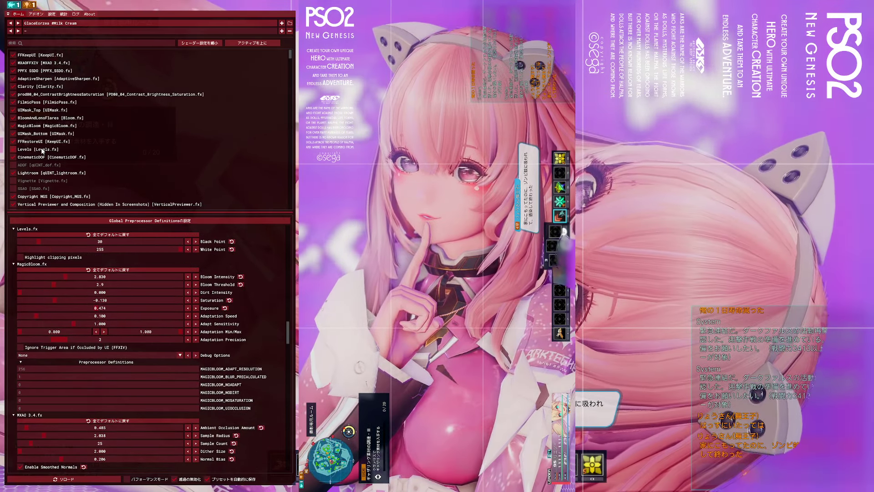
{"action": "left_click", "coordinate": [42, 150]}
{"action": "left_click", "coordinate": [42, 150]}
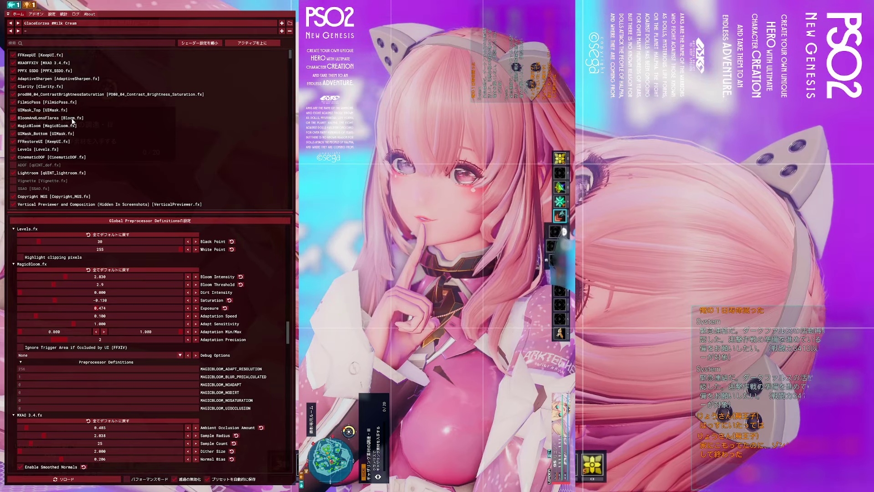
{"action": "key", "text": "Home"}
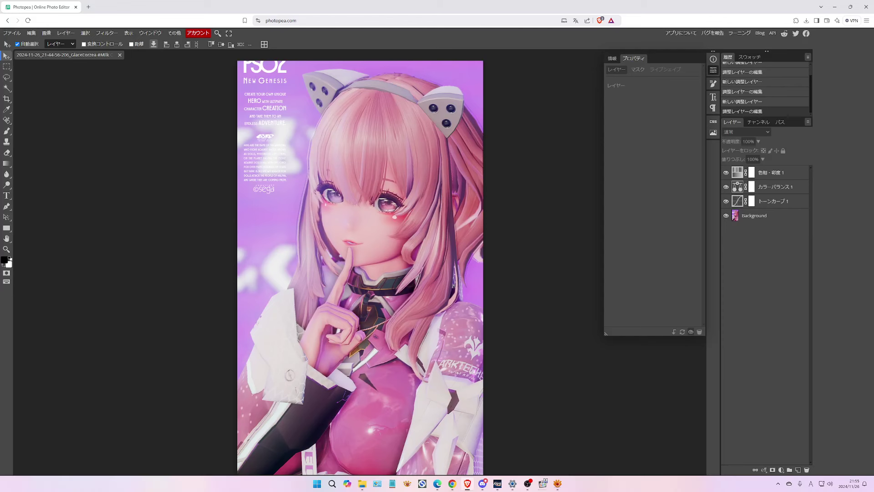
- Hide the カラーバランス1 layer and make the トーンカーブ1 layer visible
{"action": "left_click", "coordinate": [726, 187]}
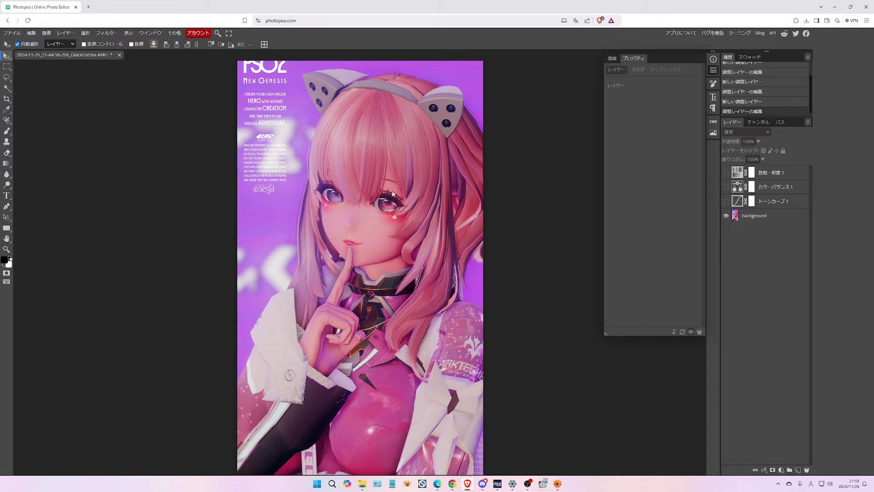
{"action": "left_click", "coordinate": [726, 201]}
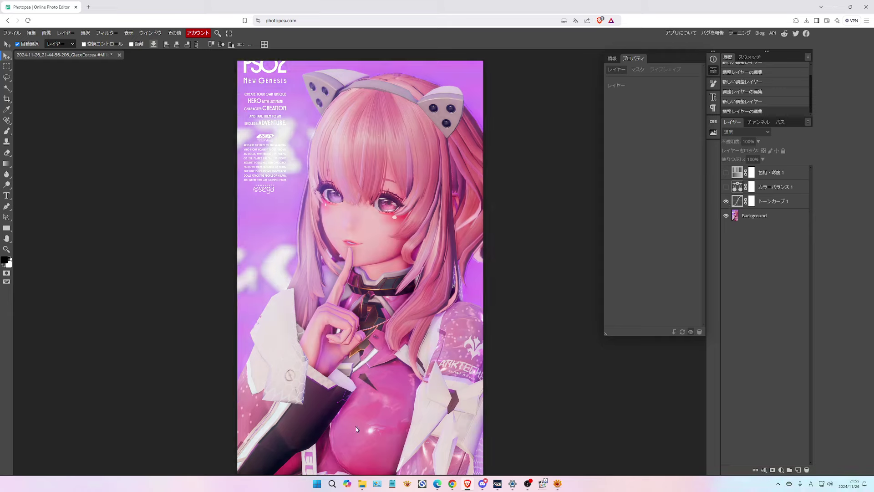